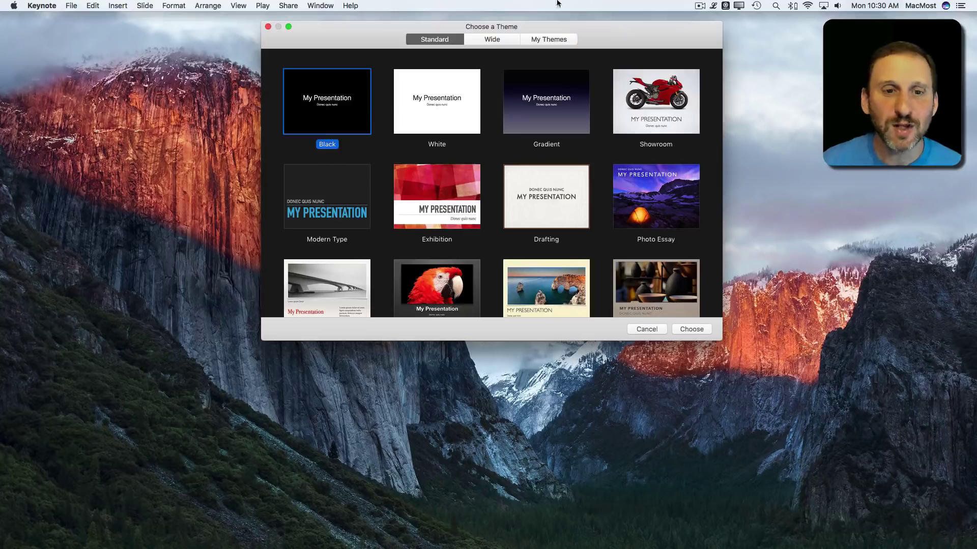
# Step: Start a Black-theme presentation, remove the placeholders, and add a wide, centred right-pointing arrow
pyautogui.doubleClick(335, 112)
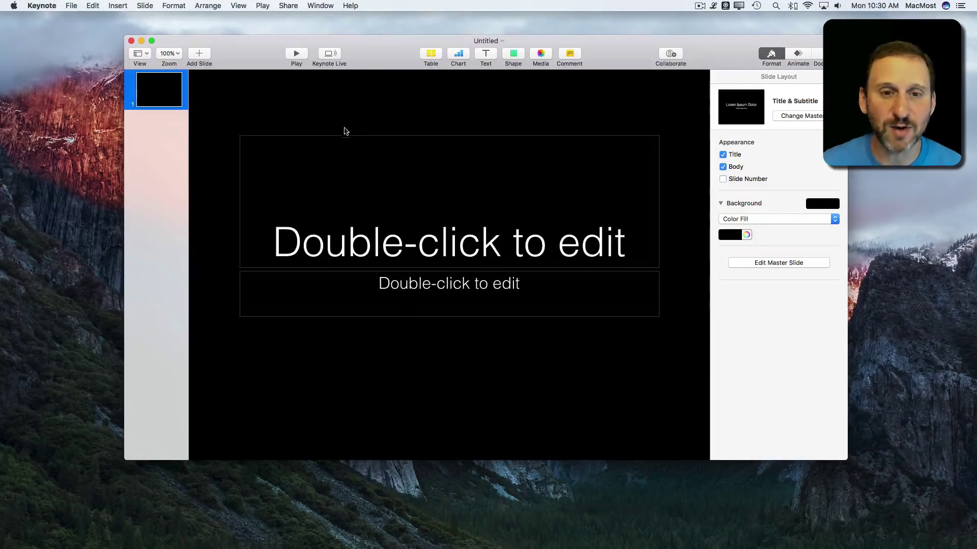
pyautogui.press('super+a')
pyautogui.press('Delete')
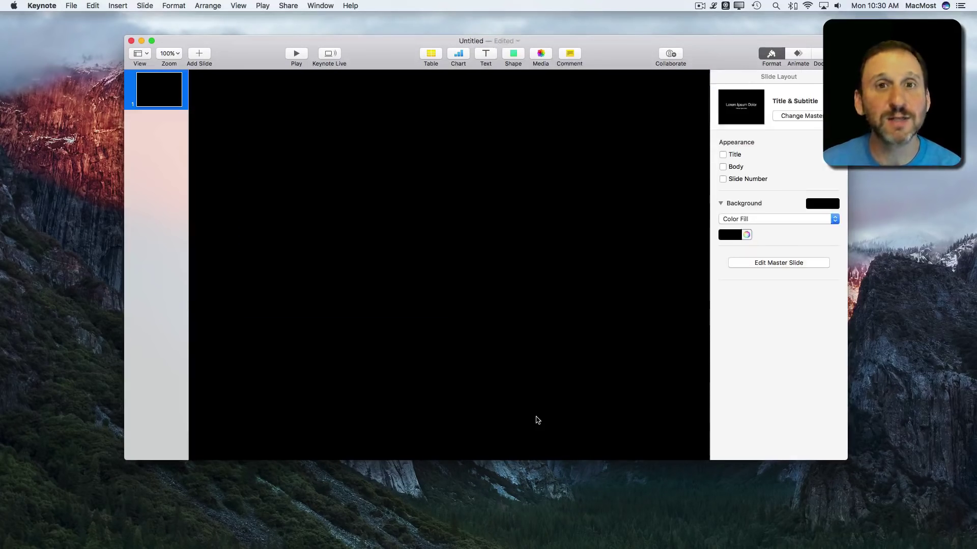
pyautogui.click(513, 55)
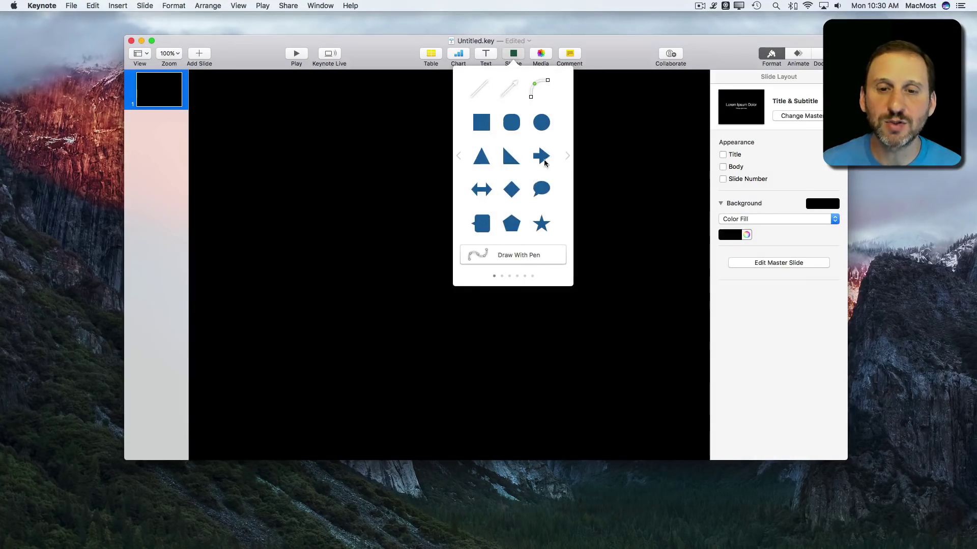
pyautogui.click(545, 155)
pyautogui.moveTo(424, 265); pyautogui.dragTo(381, 265)
pyautogui.moveTo(452, 273); pyautogui.dragTo(473, 273)
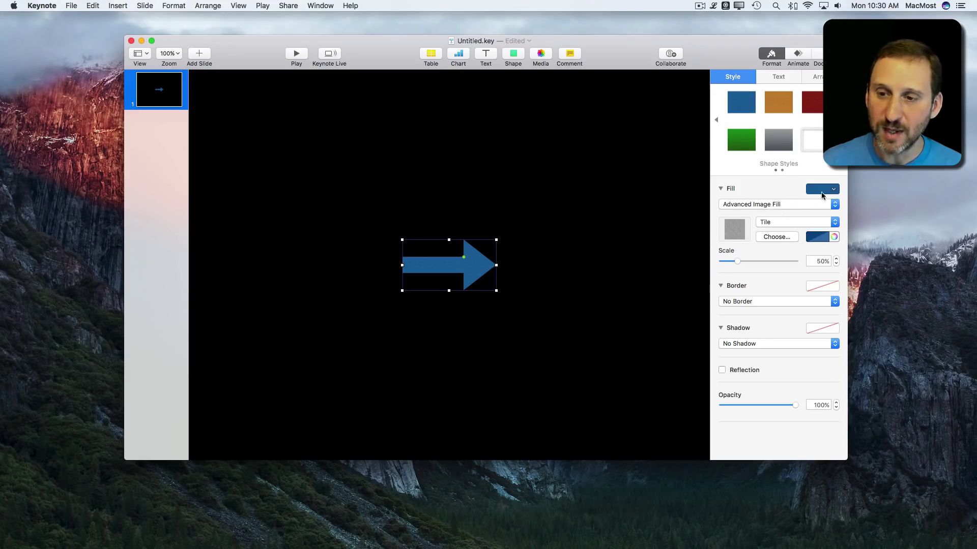
# Step: Give the arrow an 8 pt dark red line border and no fill
pyautogui.click(746, 301)
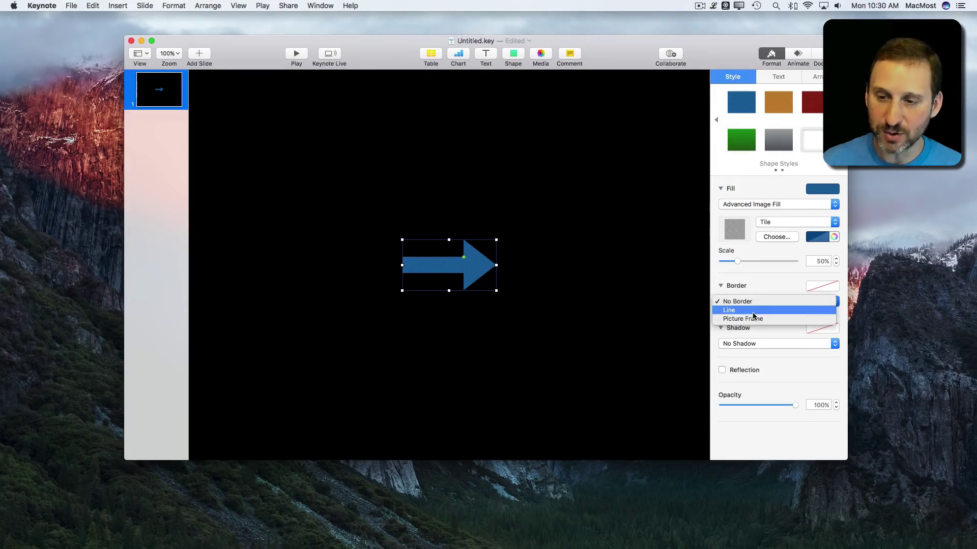
pyautogui.click(753, 311)
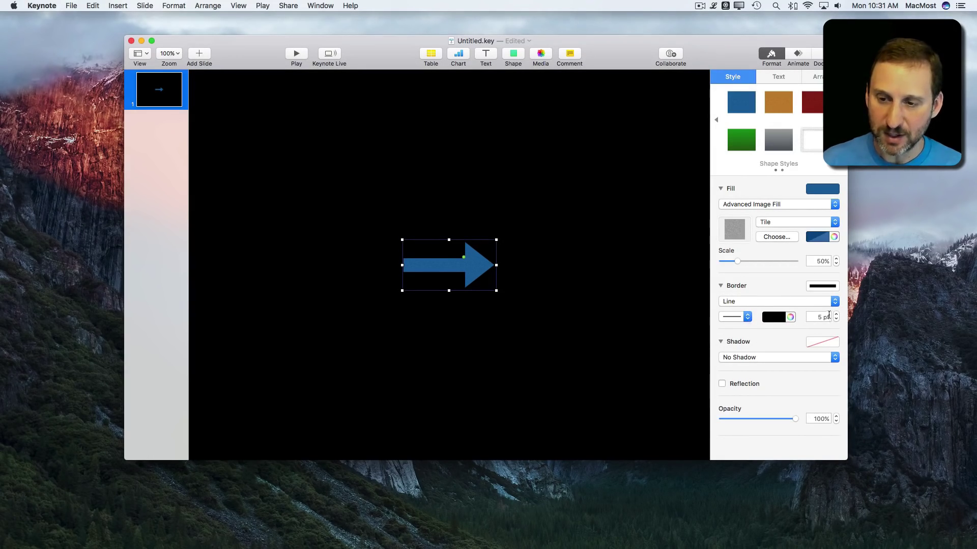
pyautogui.click(836, 314)
pyautogui.click(836, 314)
pyautogui.click(836, 314)
pyautogui.click(780, 318)
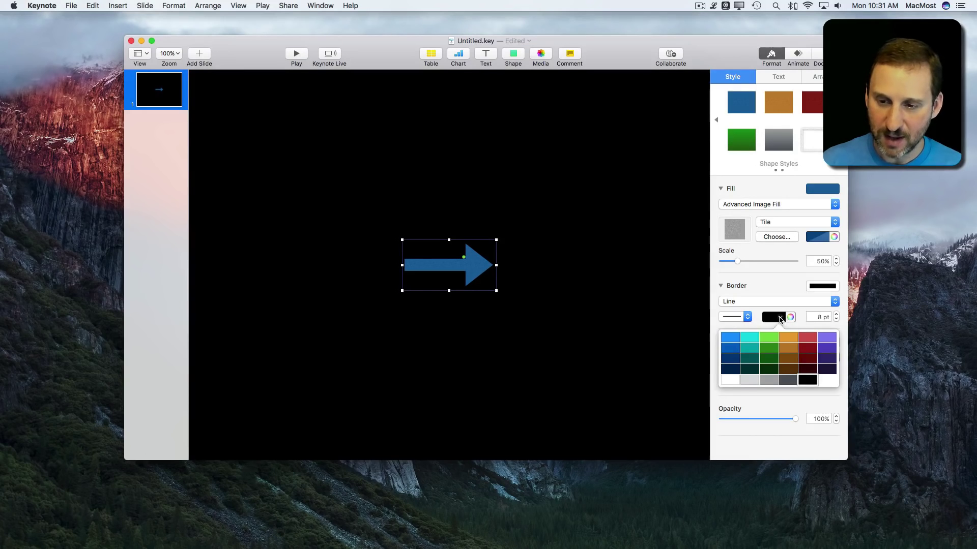
pyautogui.click(808, 348)
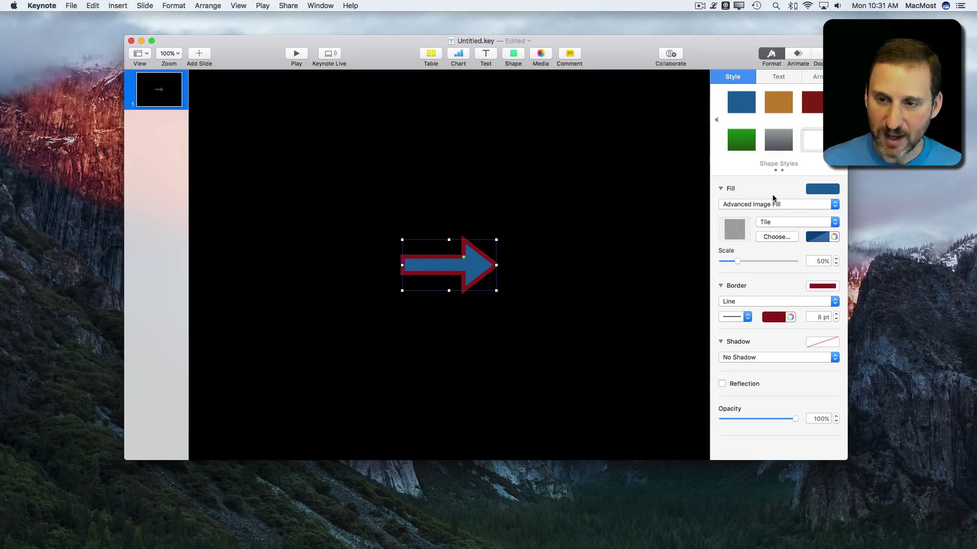
pyautogui.click(824, 190)
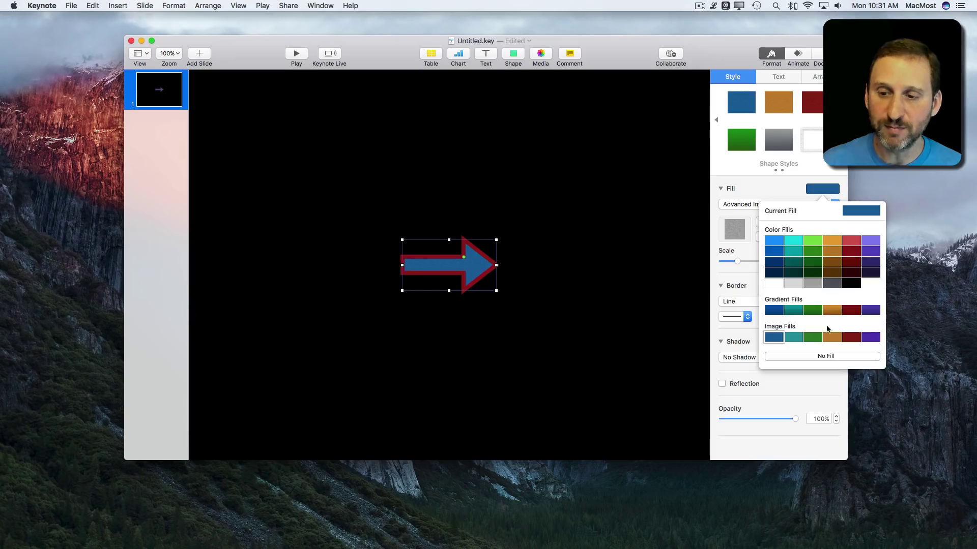
pyautogui.click(827, 357)
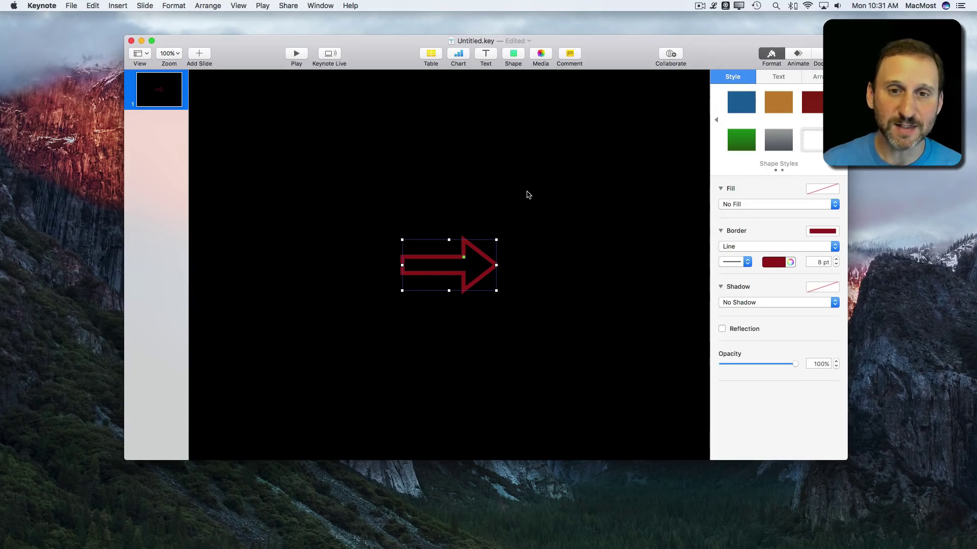
# Step: Set the slide background to No Fill so only the outlined arrow shows
pyautogui.click(642, 173)
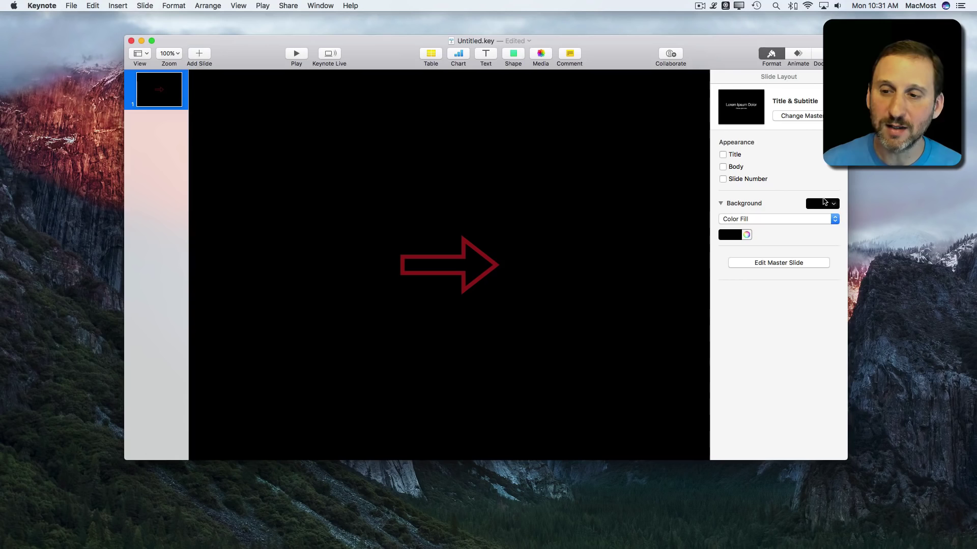
pyautogui.click(834, 204)
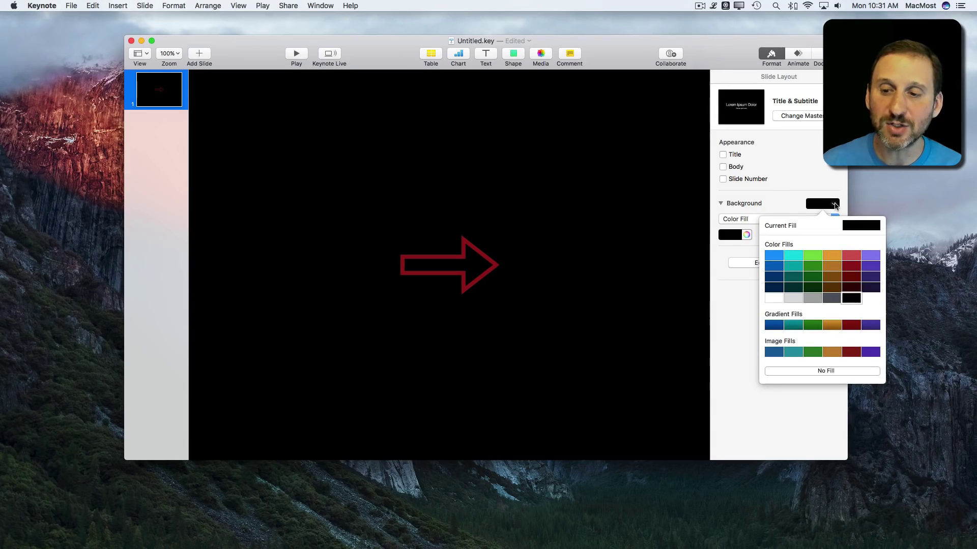
pyautogui.click(822, 371)
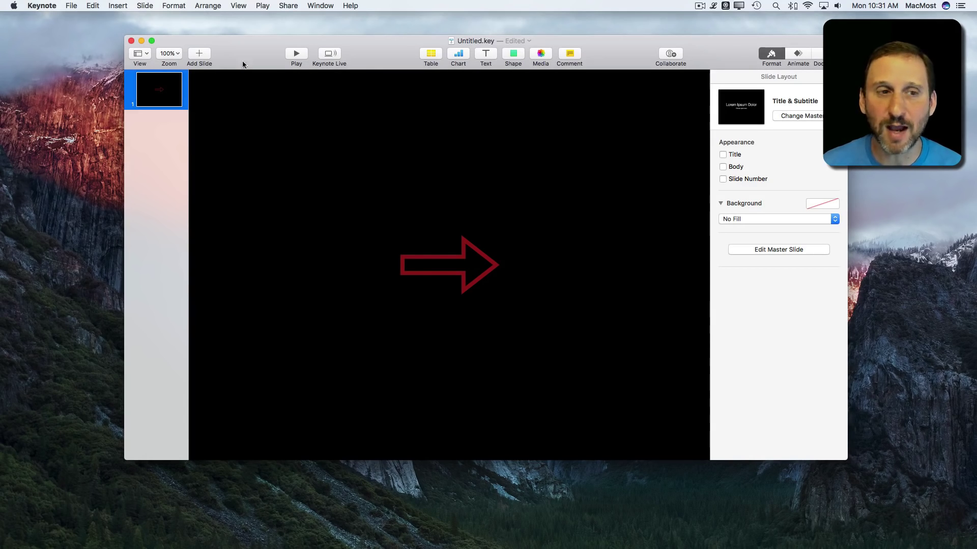
# Step: Export the slide via File > Export To > Images as a PNG named 'Arrow' on the Desktop
pyautogui.click(70, 5)
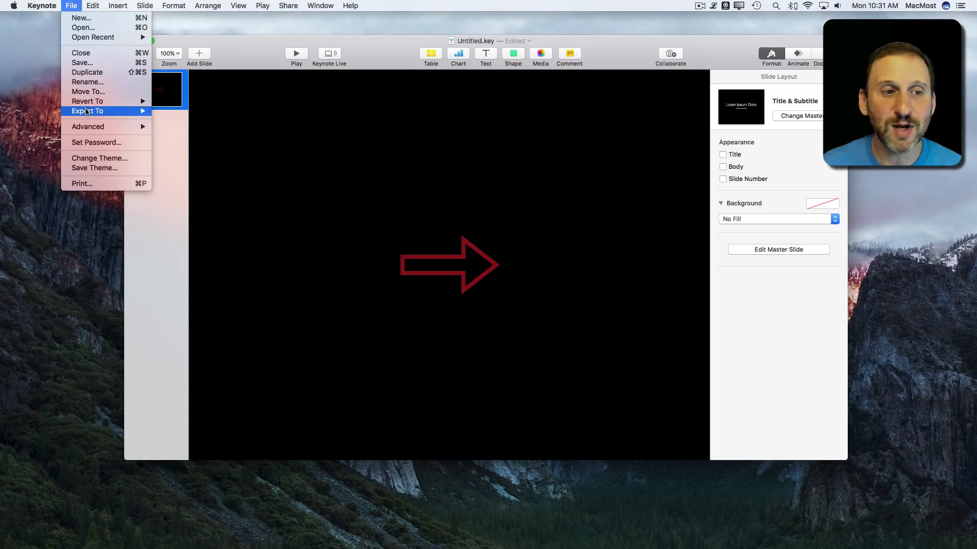
pyautogui.moveTo(86, 112)
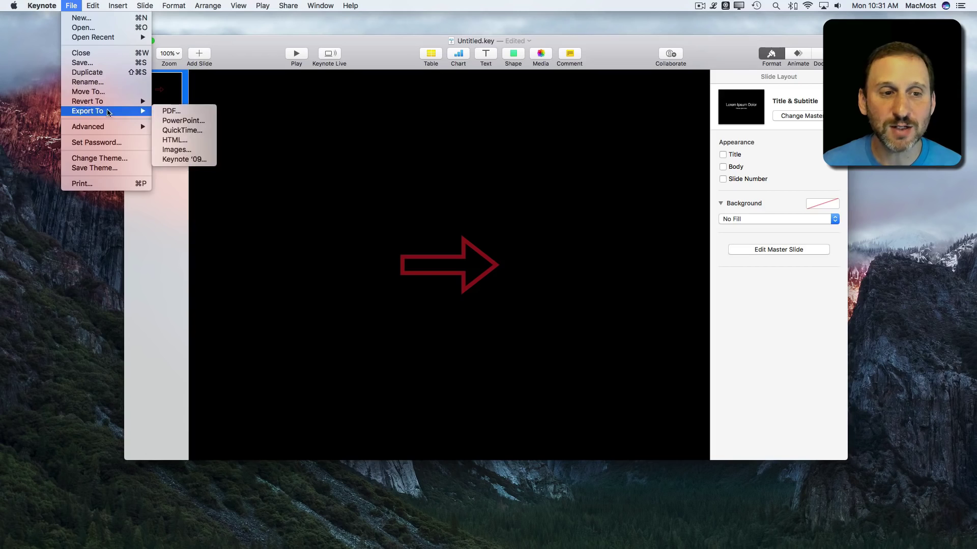
pyautogui.click(178, 149)
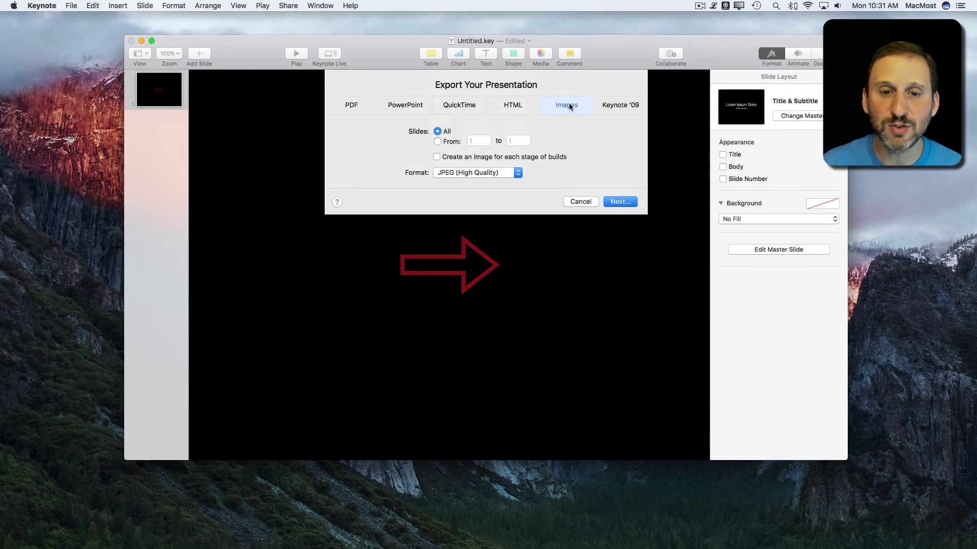
pyautogui.click(469, 176)
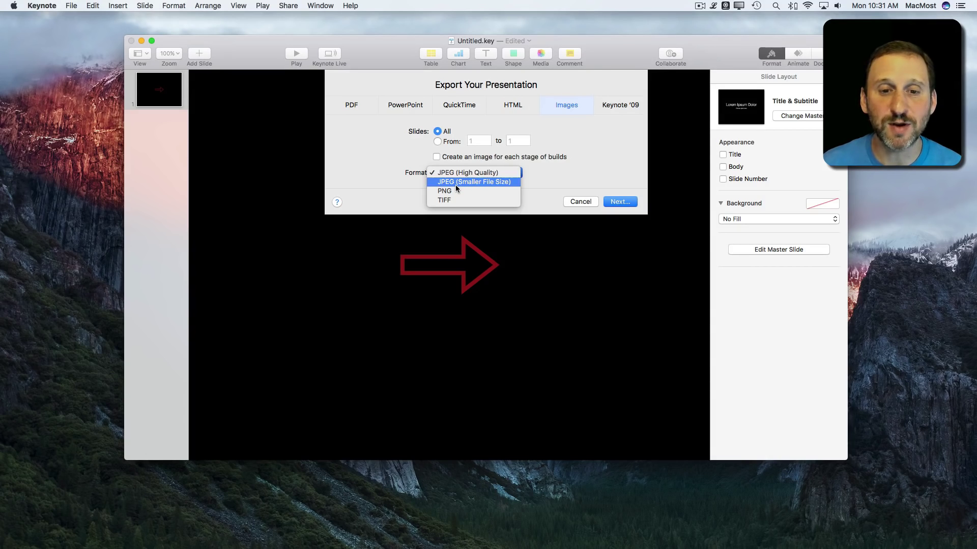
pyautogui.click(453, 190)
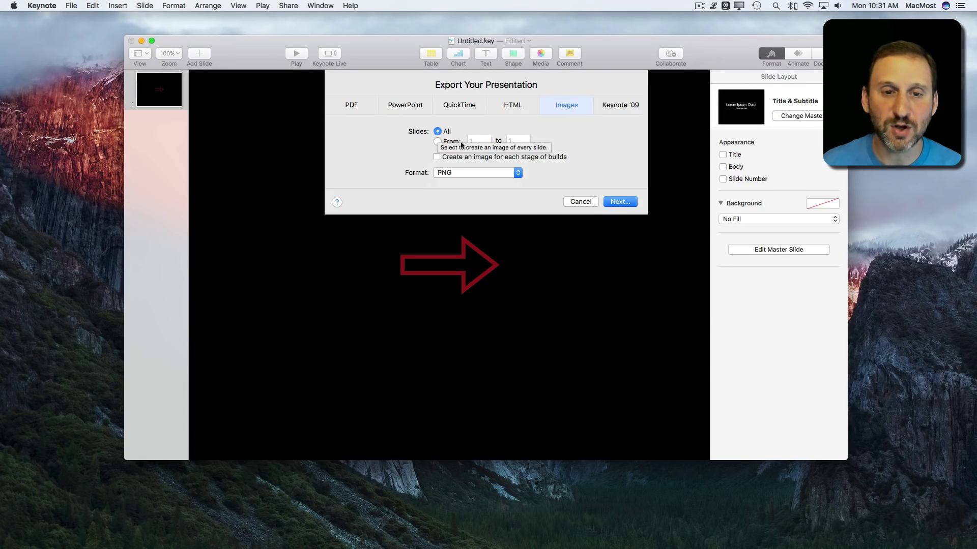
pyautogui.click(619, 202)
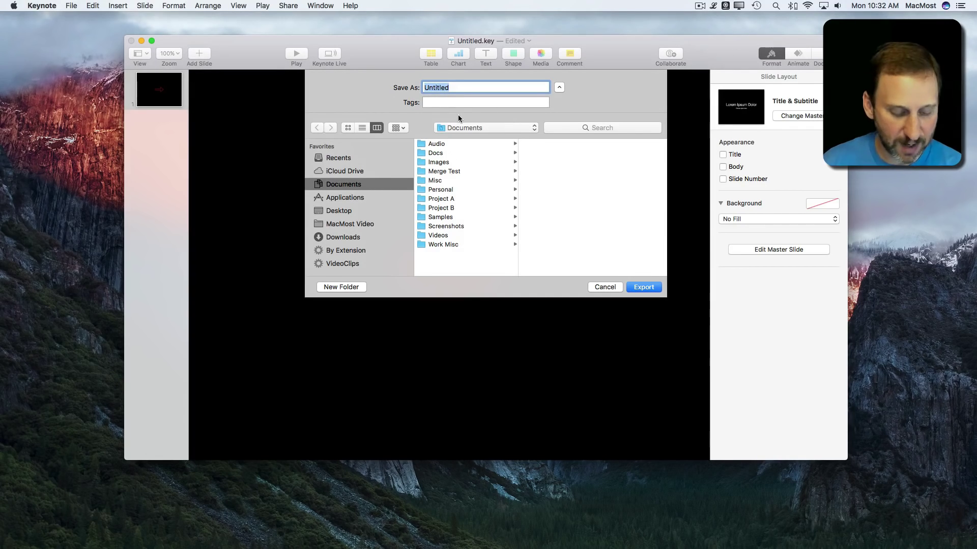
pyautogui.write('Arrow')
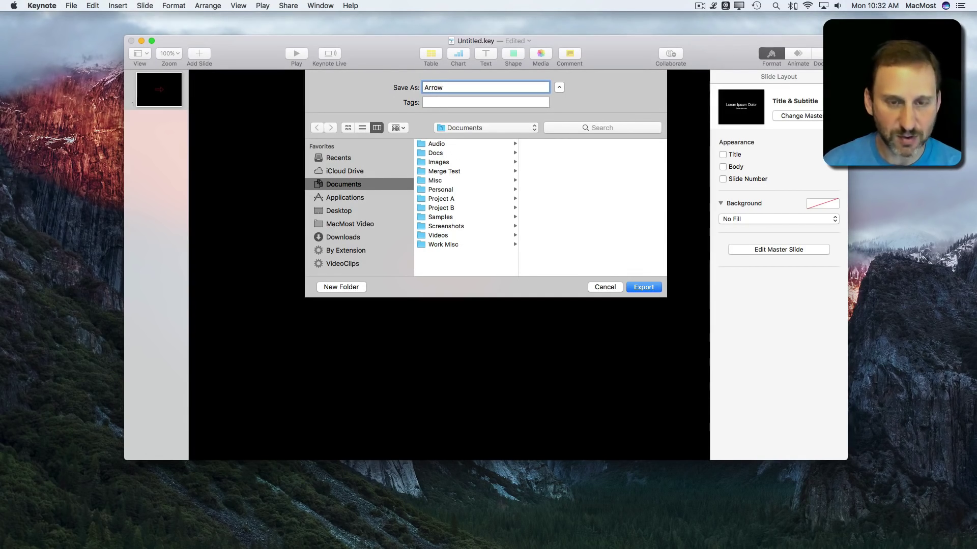
pyautogui.click(348, 211)
pyautogui.click(643, 288)
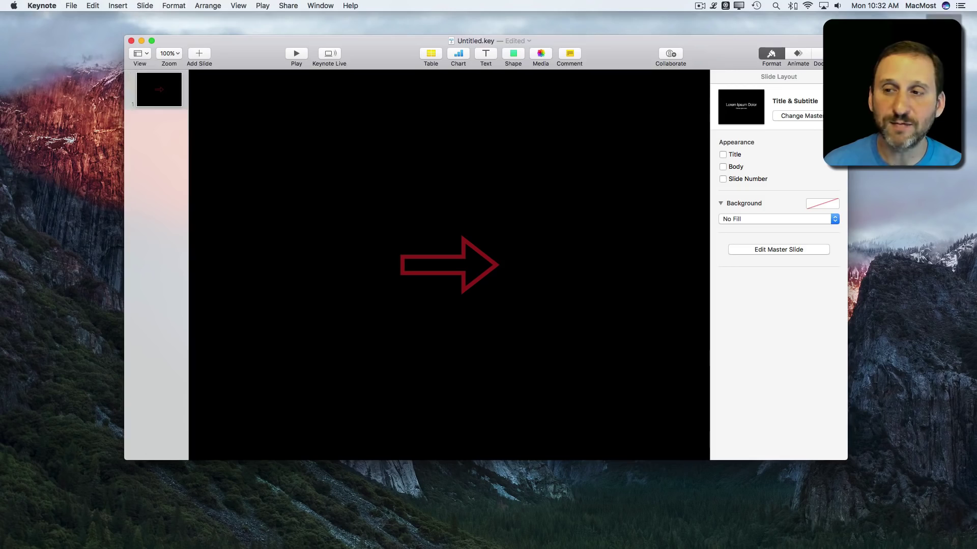
# Step: Open the Desktop Arrow folder, select Arrow.001.png, and hide Keynote, moving the window aside
pyautogui.click(911, 277)
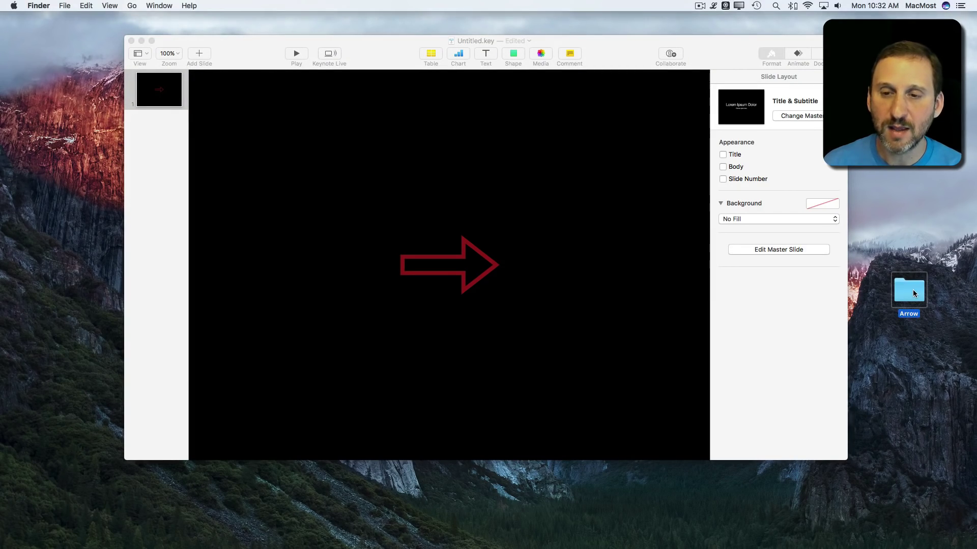
pyautogui.doubleClick(911, 288)
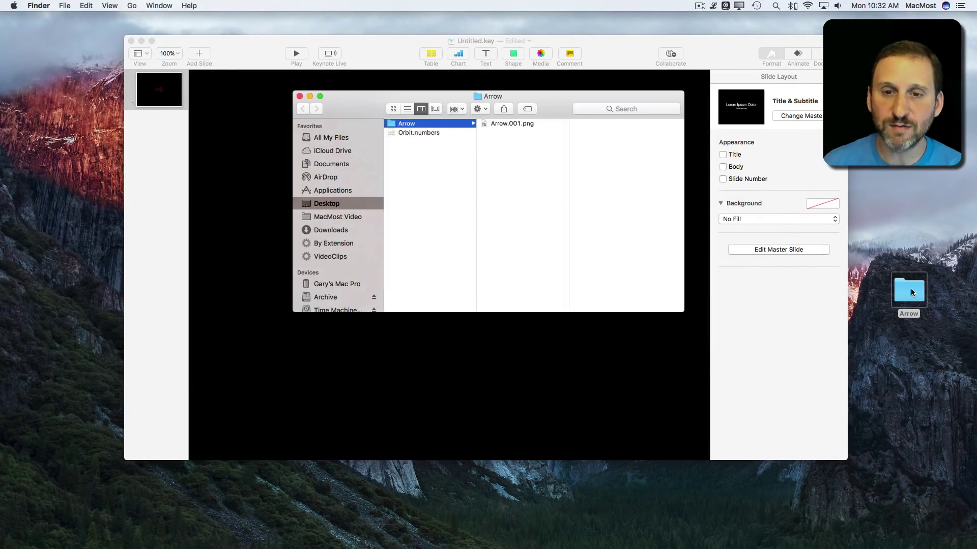
pyautogui.click(508, 124)
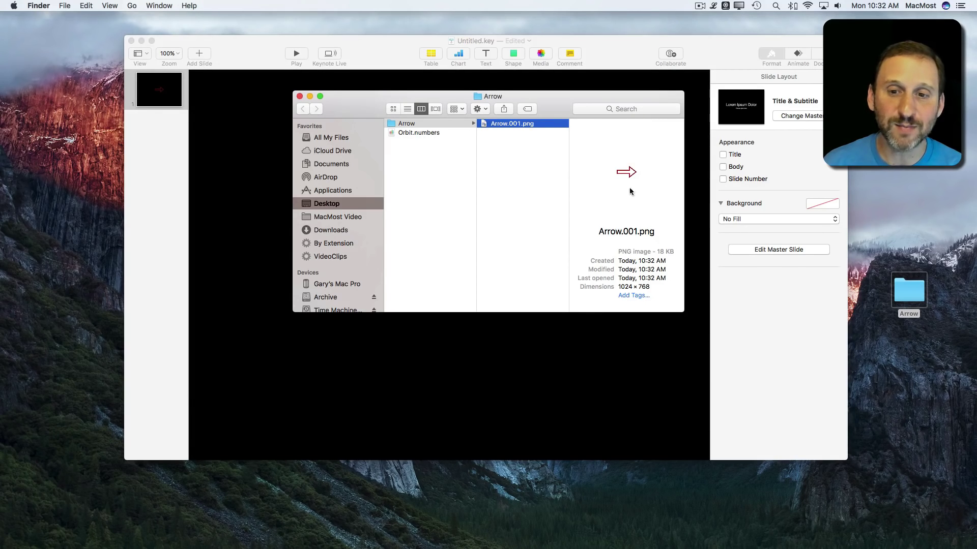
pyautogui.moveTo(385, 89); pyautogui.dragTo(470, 187)
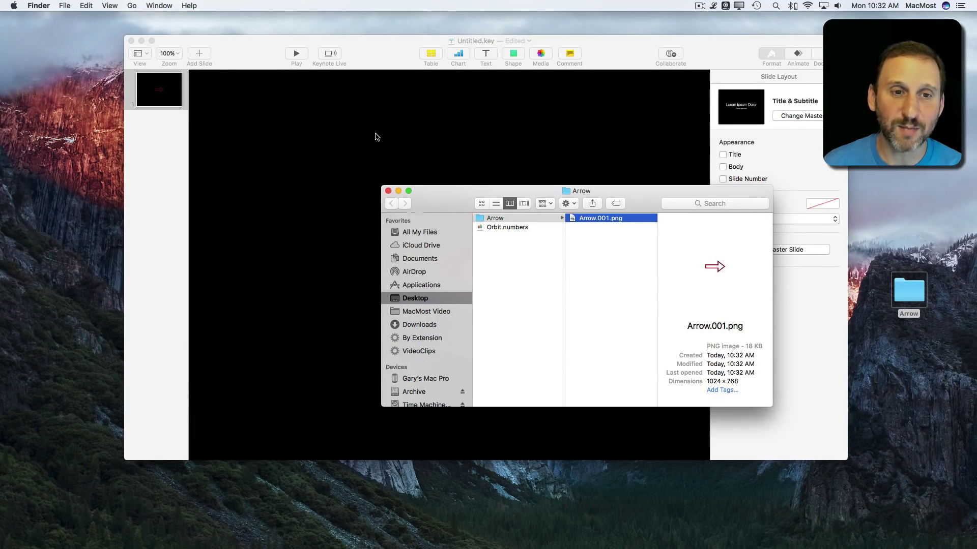
pyautogui.click(230, 53)
pyautogui.press('super+h')
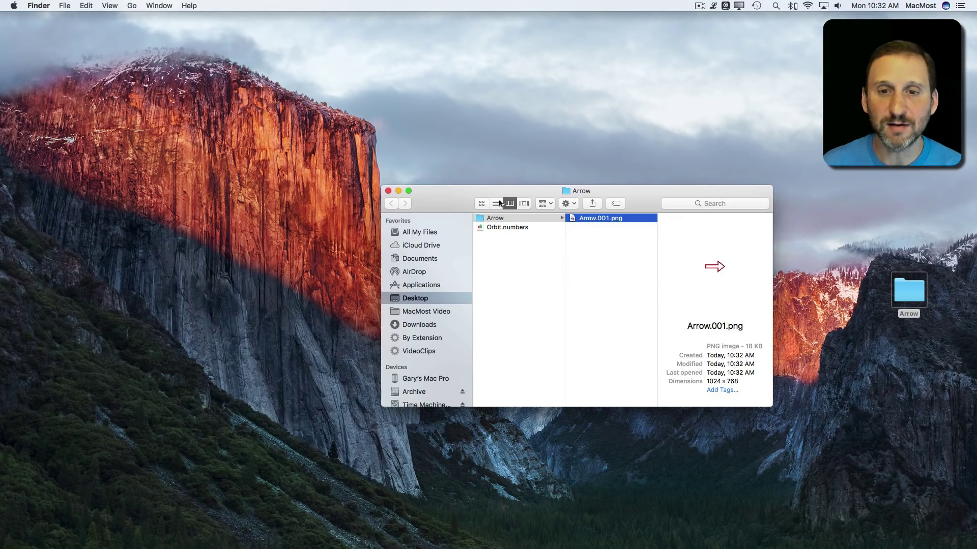
pyautogui.moveTo(527, 200); pyautogui.dragTo(630, 302)
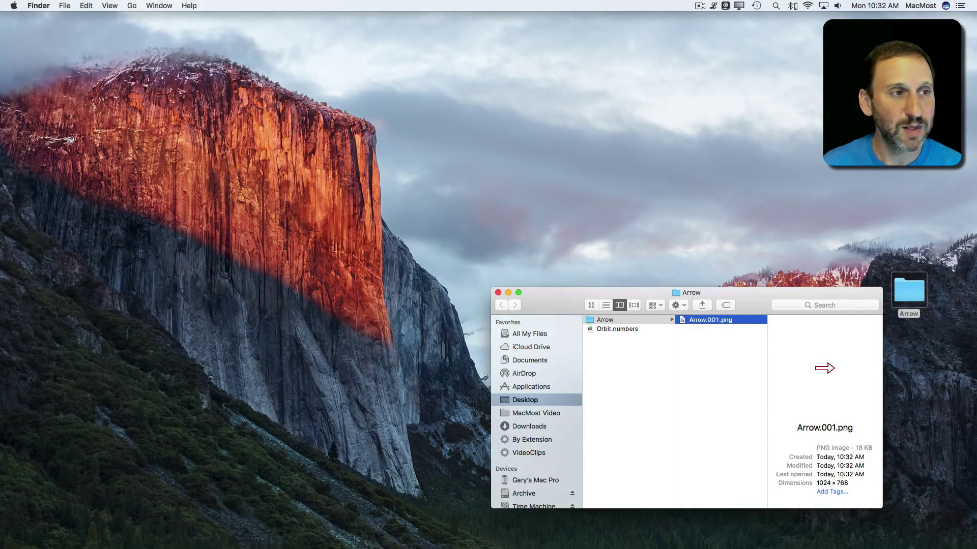
# Step: Open Arrow.001.png, select the whole image, and paste it onto the ship photo xx.JPG
pyautogui.press('super+Tab')
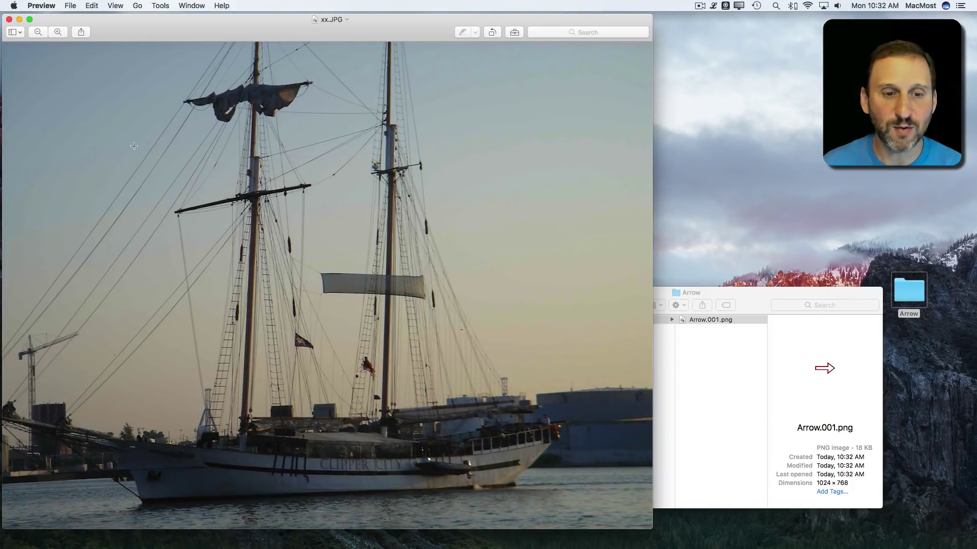
pyautogui.click(737, 300)
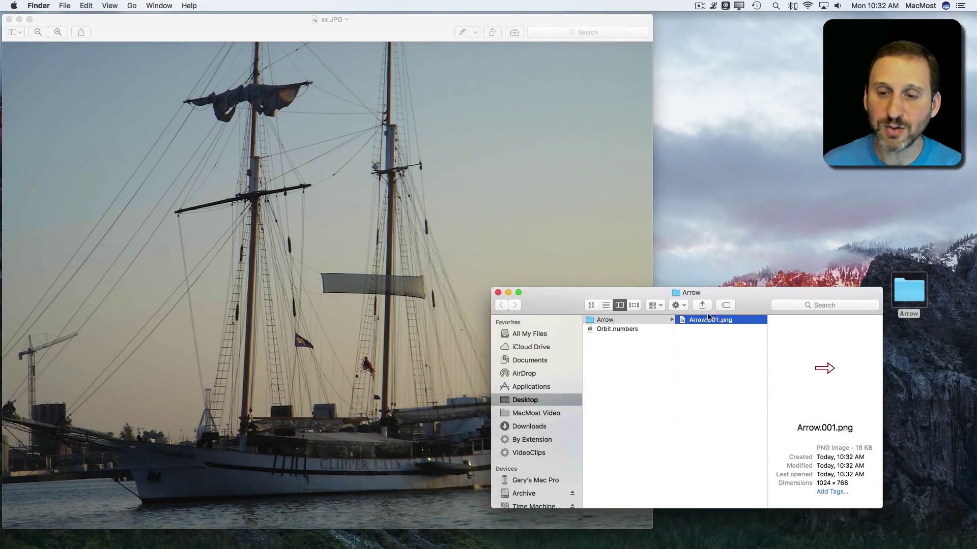
pyautogui.doubleClick(682, 320)
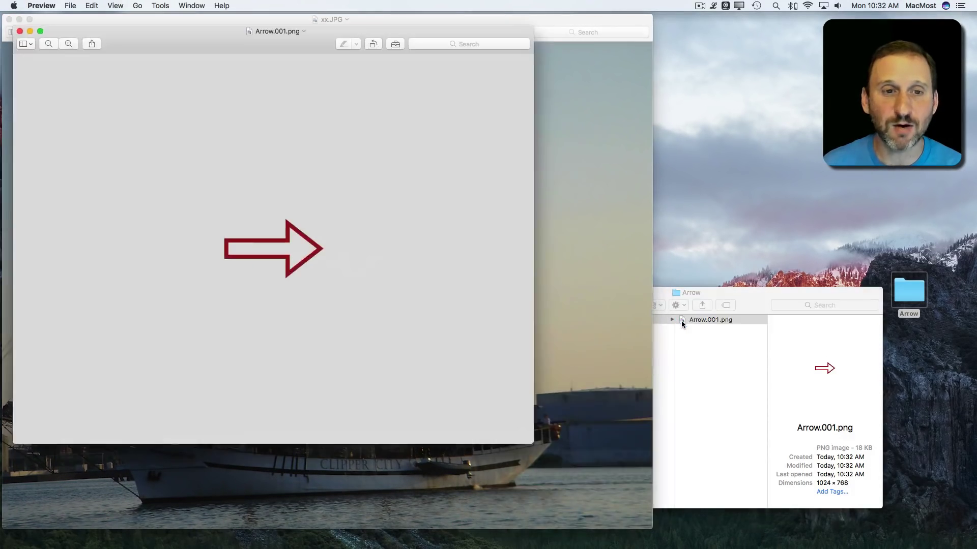
pyautogui.moveTo(154, 37); pyautogui.dragTo(454, 38)
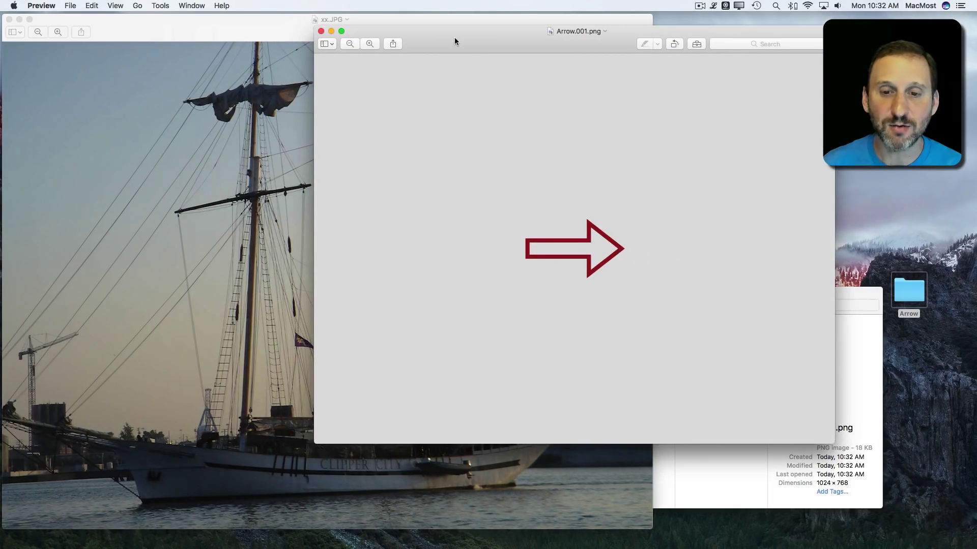
pyautogui.press('super+a')
pyautogui.click(154, 159)
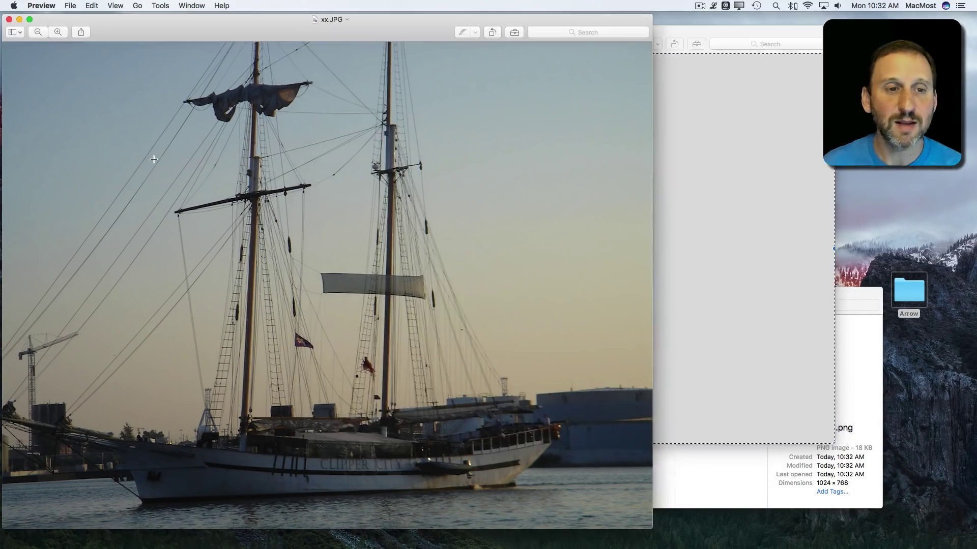
pyautogui.press('super+v')
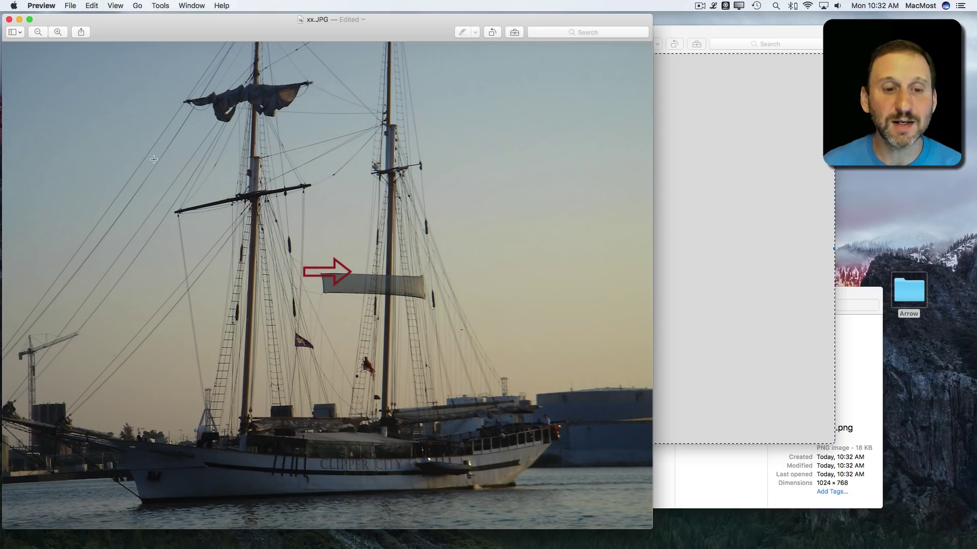
# Step: Enlarge the pasted arrow and position it pointing at the top of the right-hand mast
pyautogui.moveTo(333, 275); pyautogui.dragTo(253, 209)
pyautogui.click(702, 319)
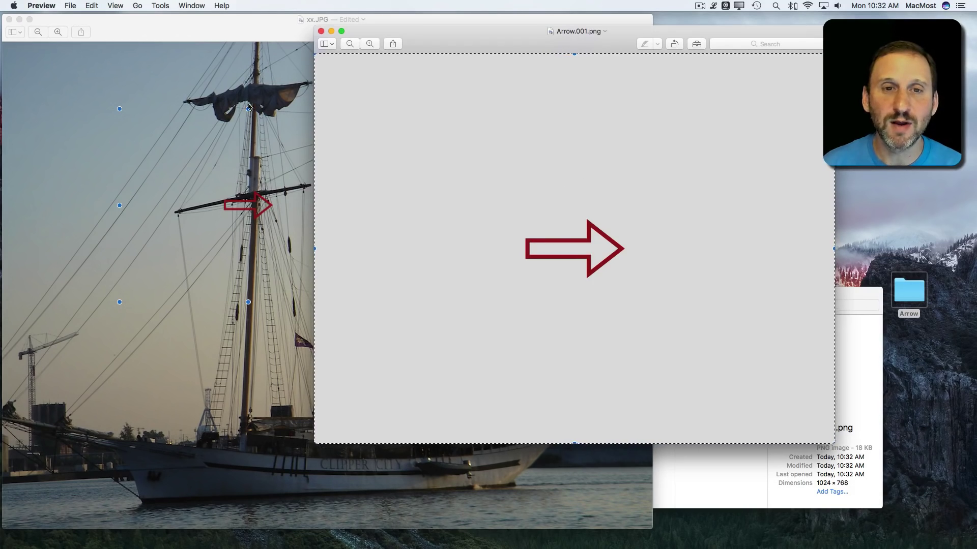
pyautogui.click(175, 146)
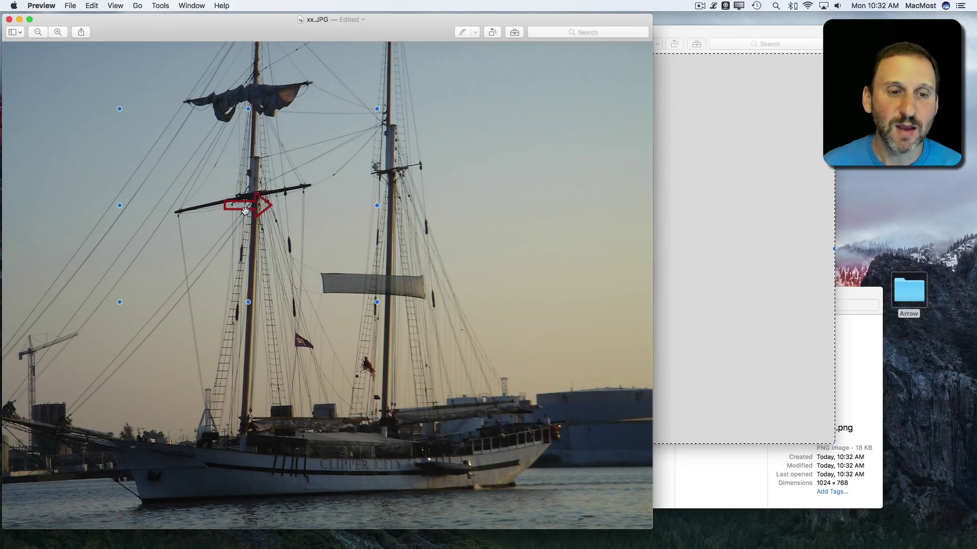
pyautogui.moveTo(255, 211); pyautogui.dragTo(262, 198)
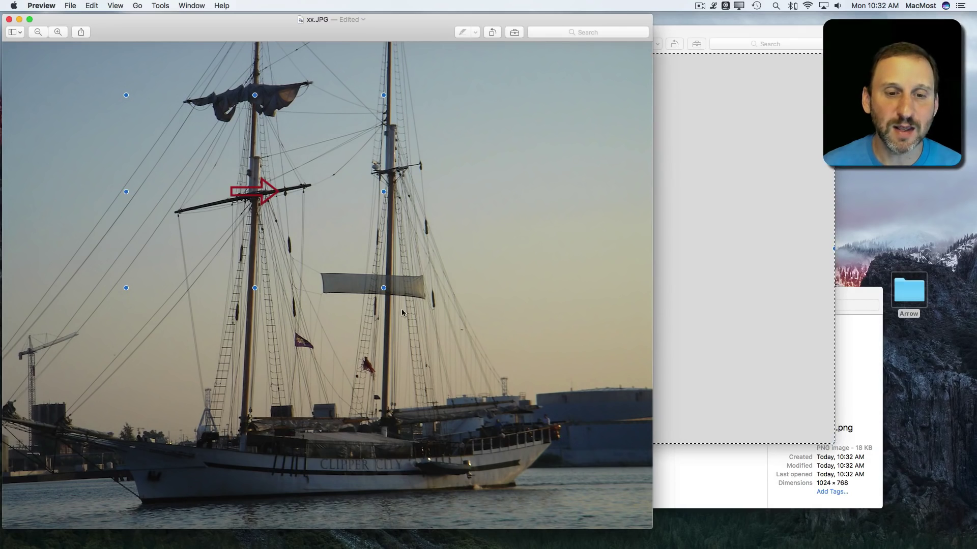
pyautogui.moveTo(383, 288); pyautogui.dragTo(617, 464)
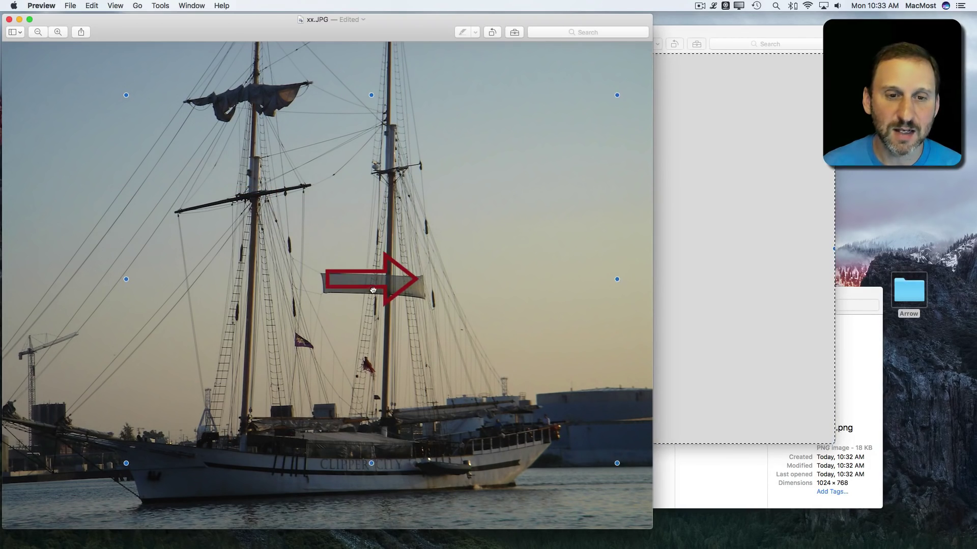
pyautogui.moveTo(373, 290); pyautogui.dragTo(330, 145)
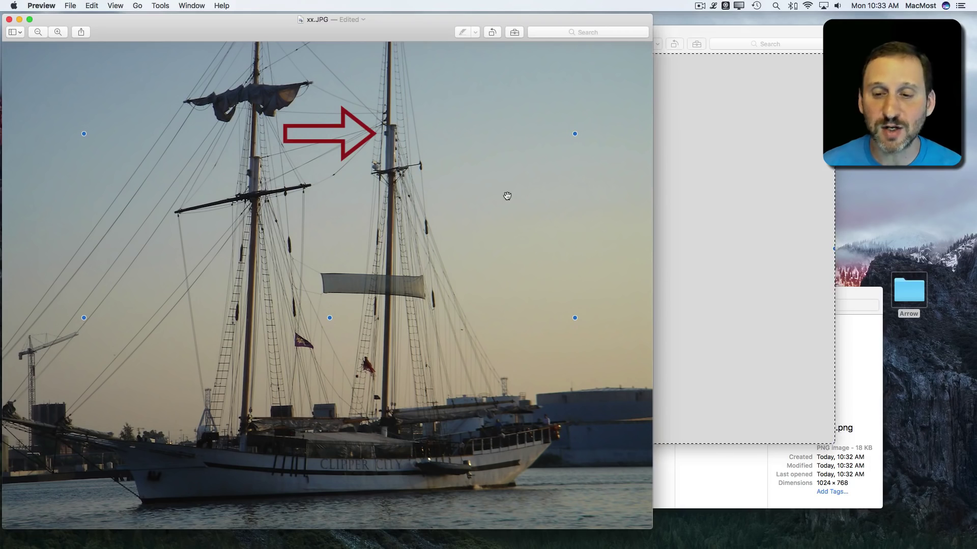
# Step: Delete the arrow from the slide and add a text box reading 'My Image'
pyautogui.click(631, 529)
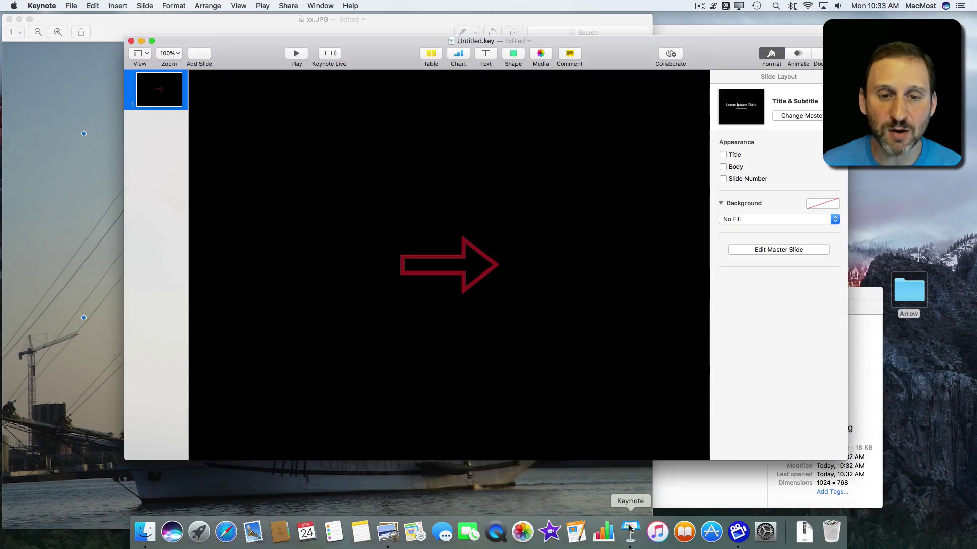
pyautogui.click(428, 259)
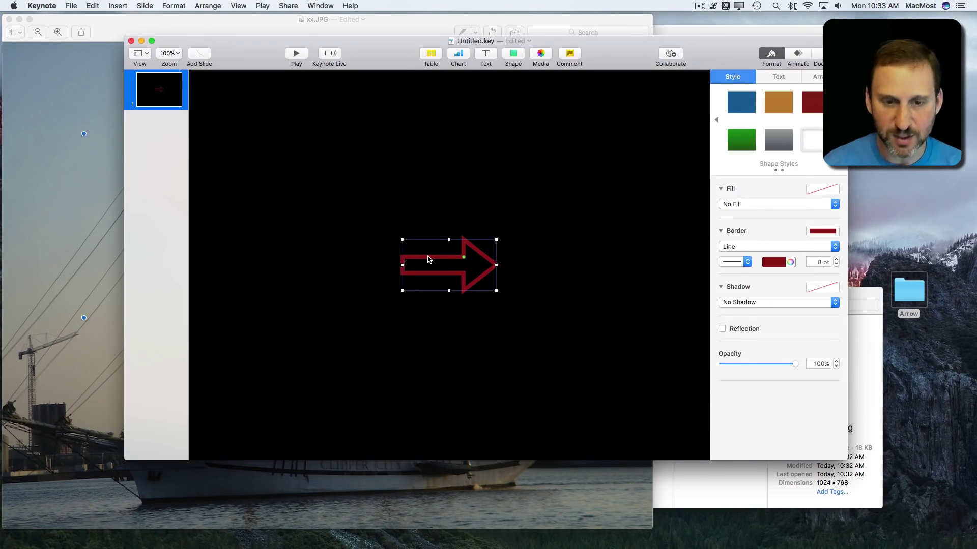
pyautogui.press('Delete')
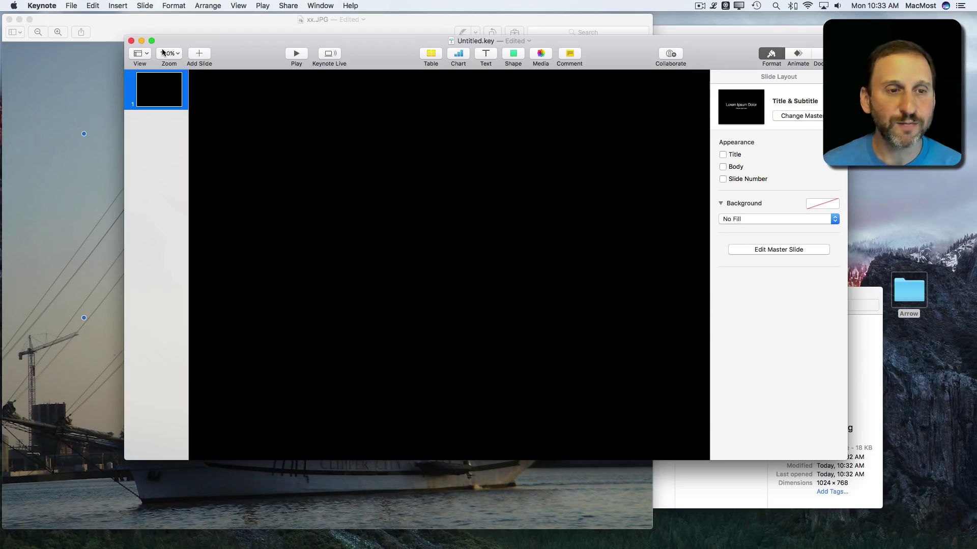
pyautogui.click(487, 55)
pyautogui.doubleClick(446, 277)
pyautogui.press('BackSpace')
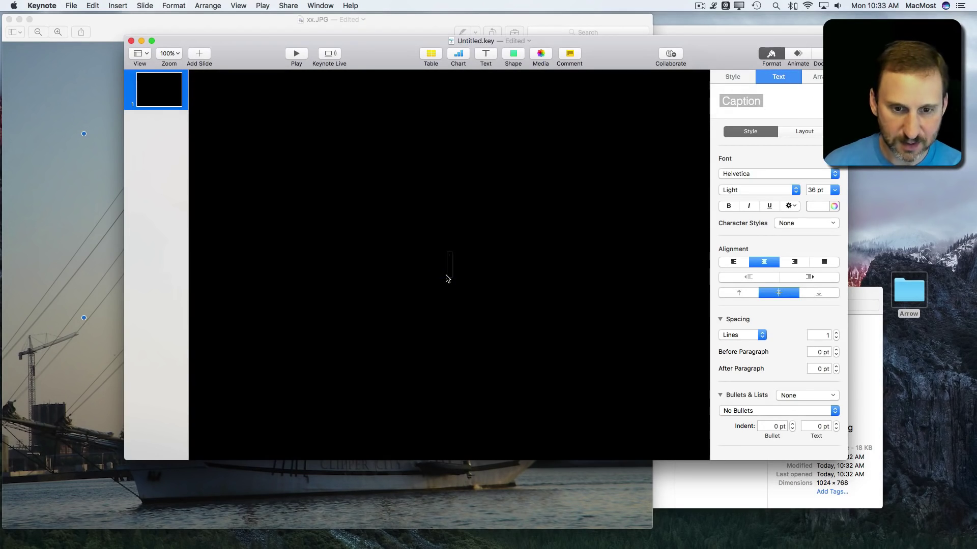
pyautogui.write('My Image')
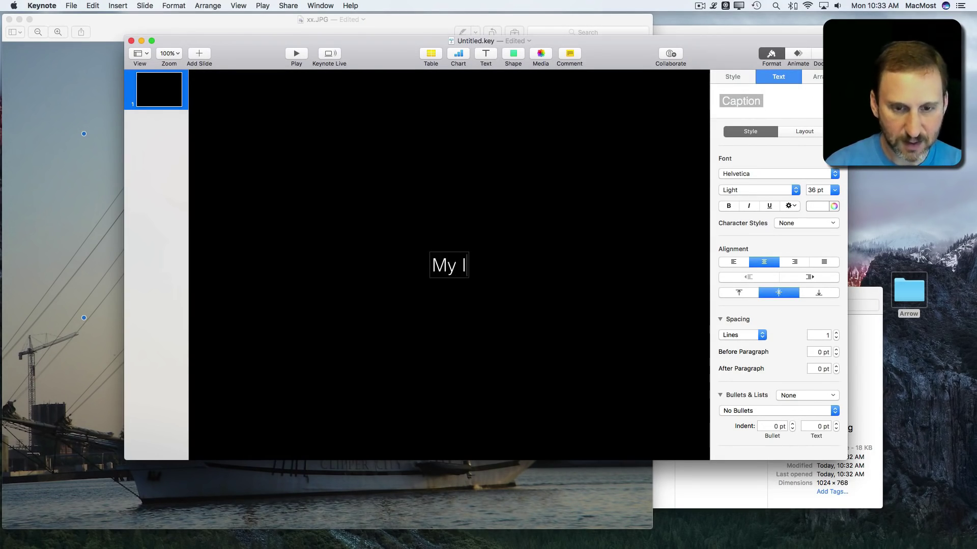
pyautogui.click(484, 151)
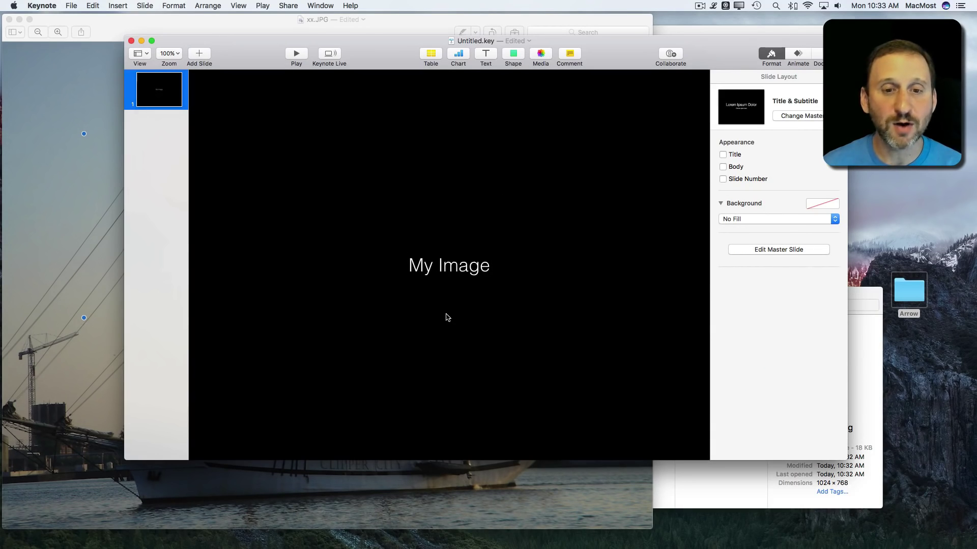
pyautogui.click(440, 277)
pyautogui.moveTo(302, 197); pyautogui.dragTo(674, 141)
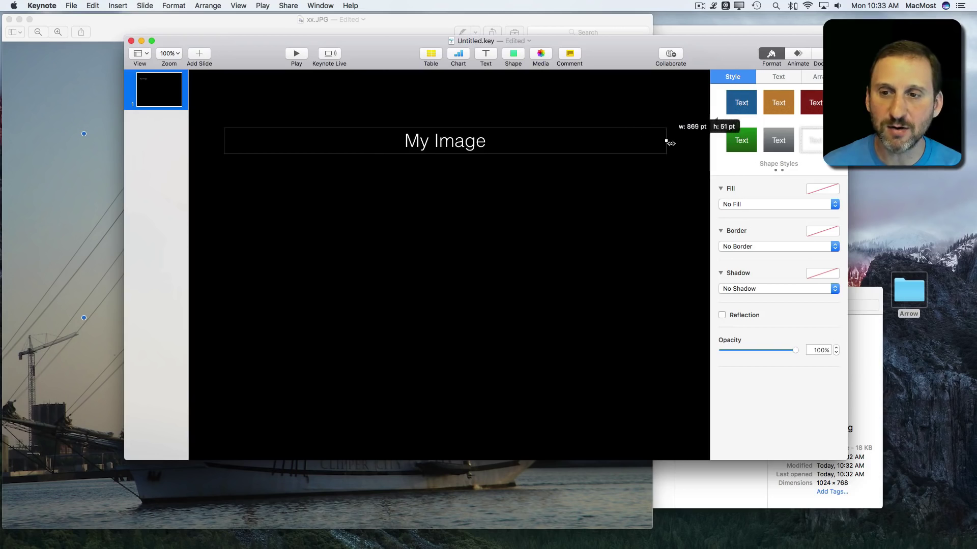
# Step: Set the My Image text to 200 pt and centre it on the slide
pyautogui.click(816, 76)
pyautogui.click(779, 77)
pyautogui.click(821, 187)
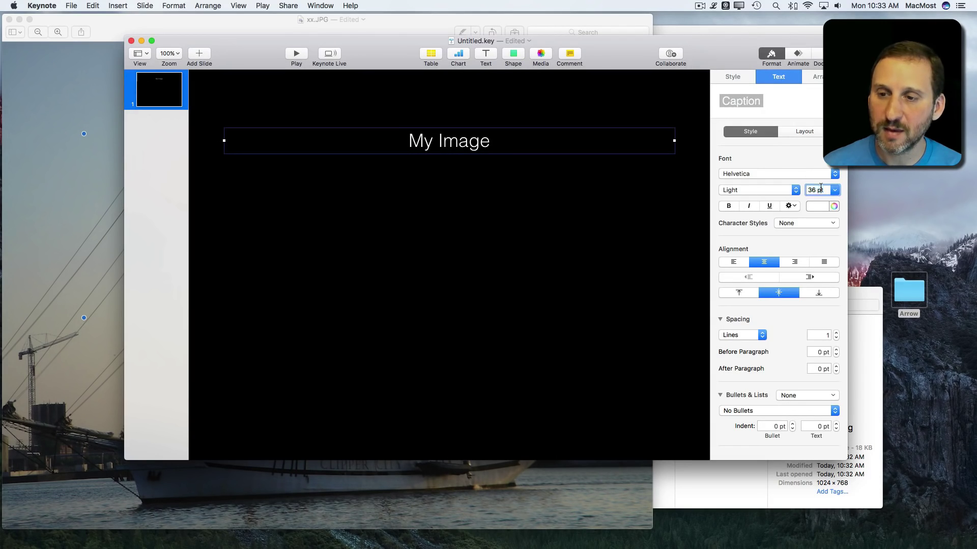
pyautogui.write('24')
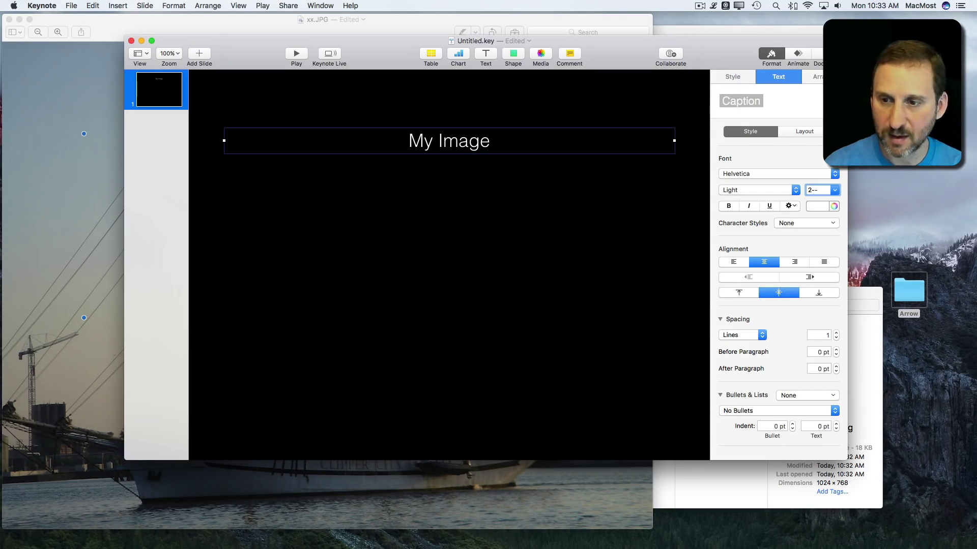
pyautogui.write('0')
pyautogui.press('Return')
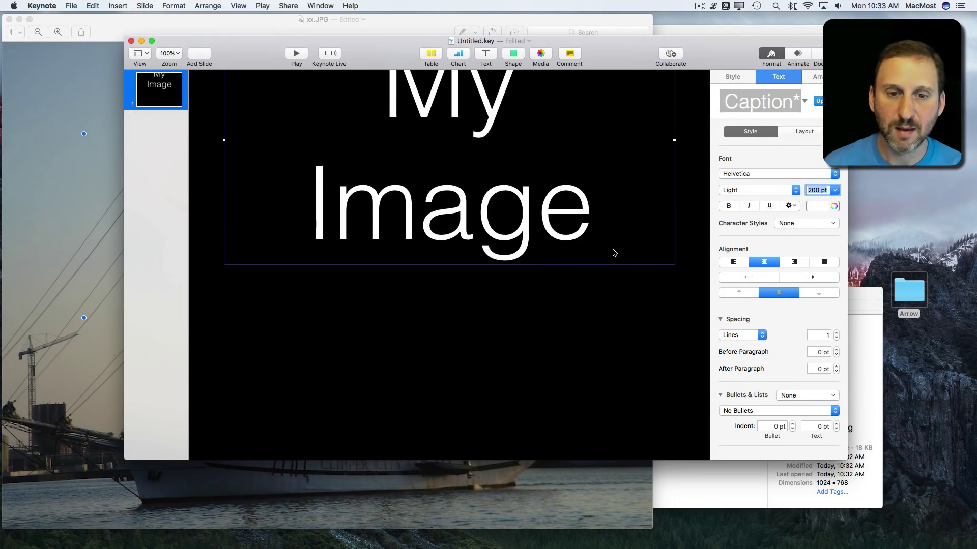
pyautogui.moveTo(496, 228); pyautogui.dragTo(489, 305)
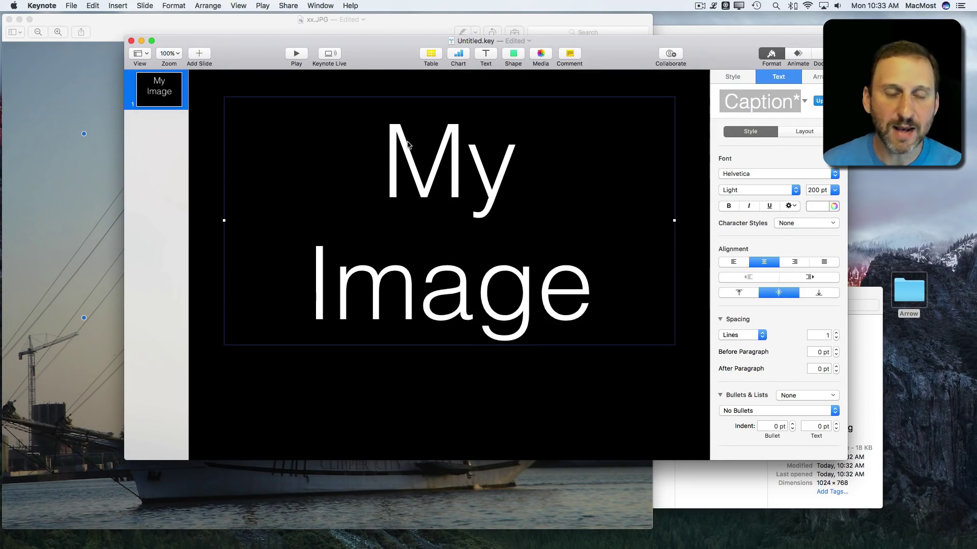
# Step: Export the My Image slide through File > Export To > Images in PNG format to the Desktop
pyautogui.click(71, 5)
pyautogui.moveTo(127, 111)
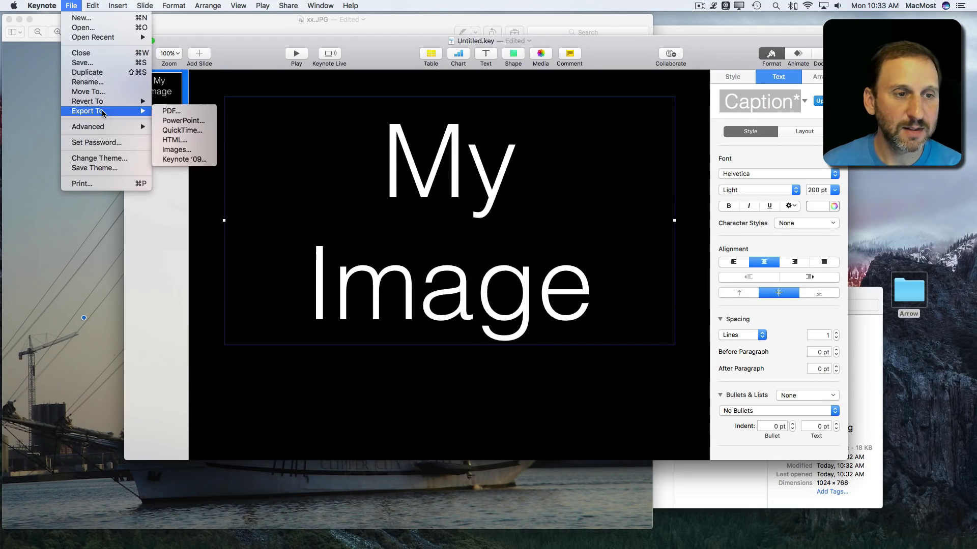
pyautogui.click(177, 150)
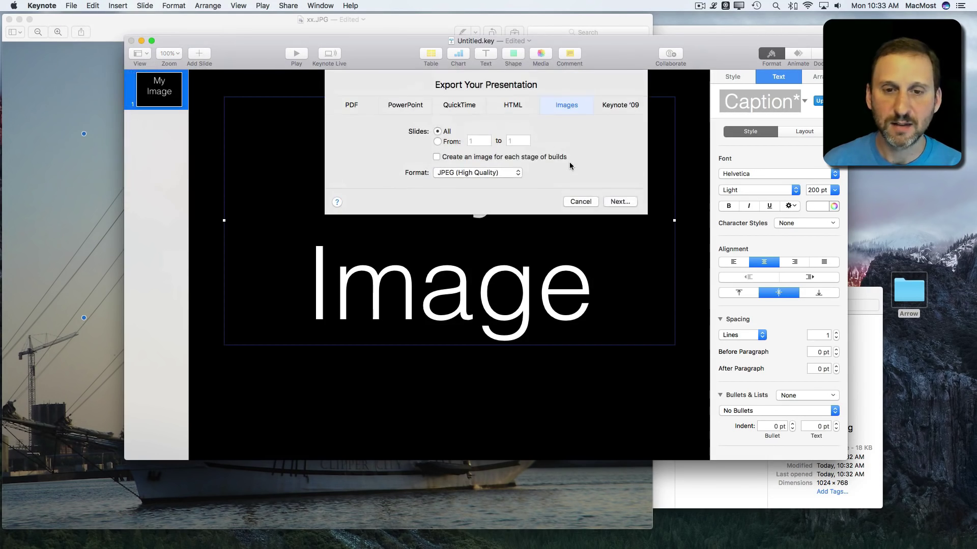
pyautogui.click(515, 175)
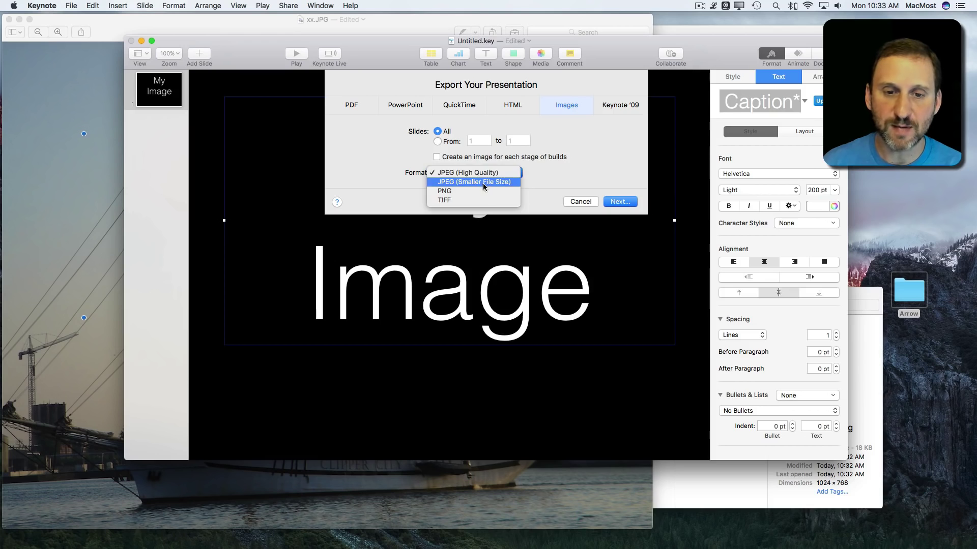
pyautogui.click(486, 192)
pyautogui.click(620, 202)
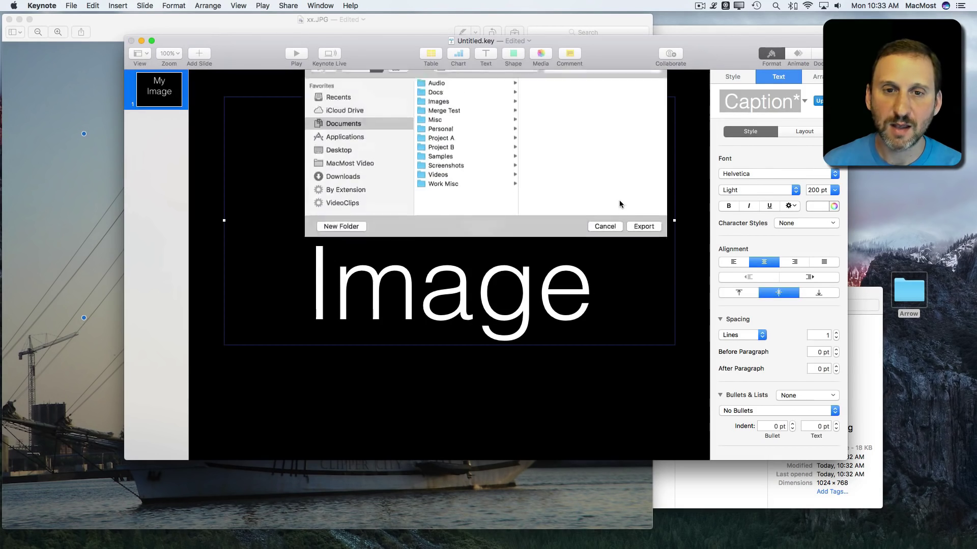
pyautogui.press('super+shift+d')
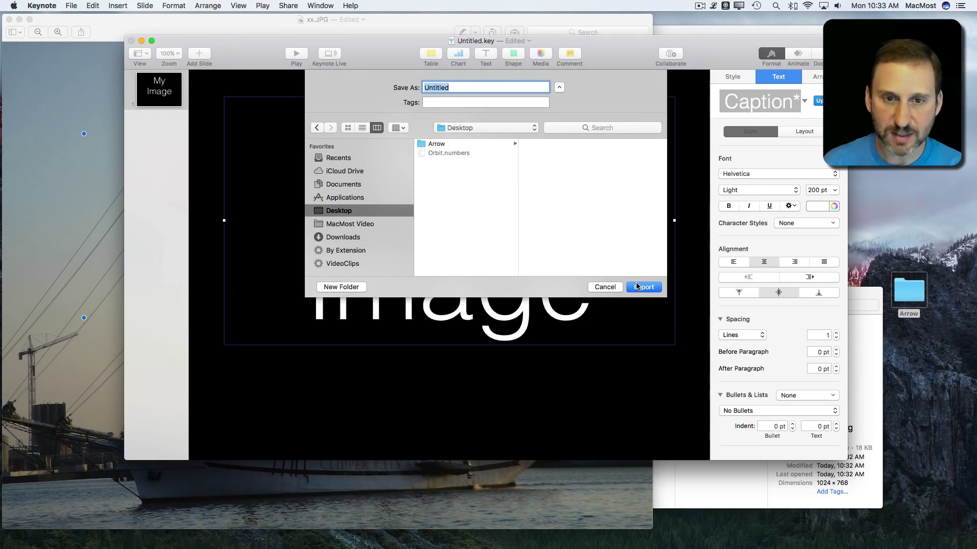
pyautogui.click(644, 288)
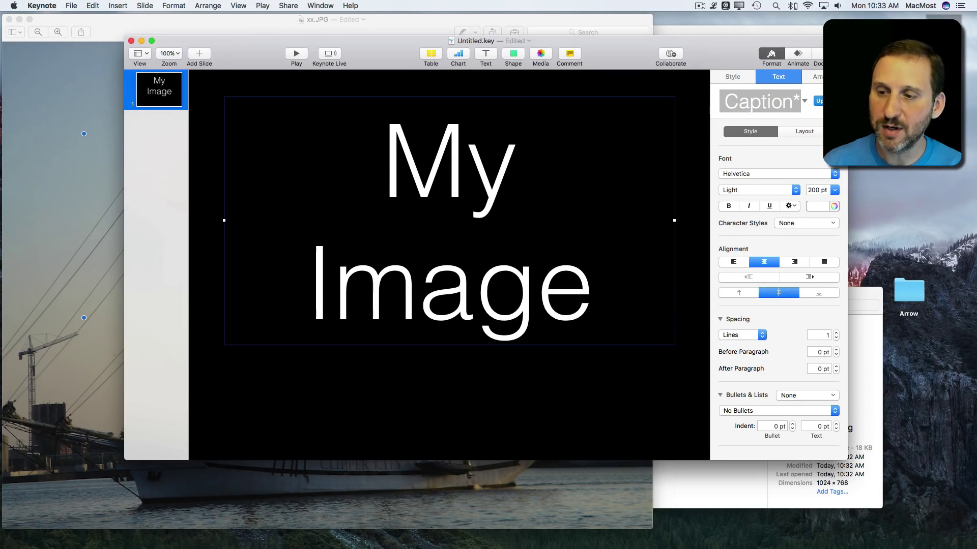
# Step: Copy Untitled.001.png's white My Image text onto xx.JPG, shrink it, and place it at lower right
pyautogui.click(45, 94)
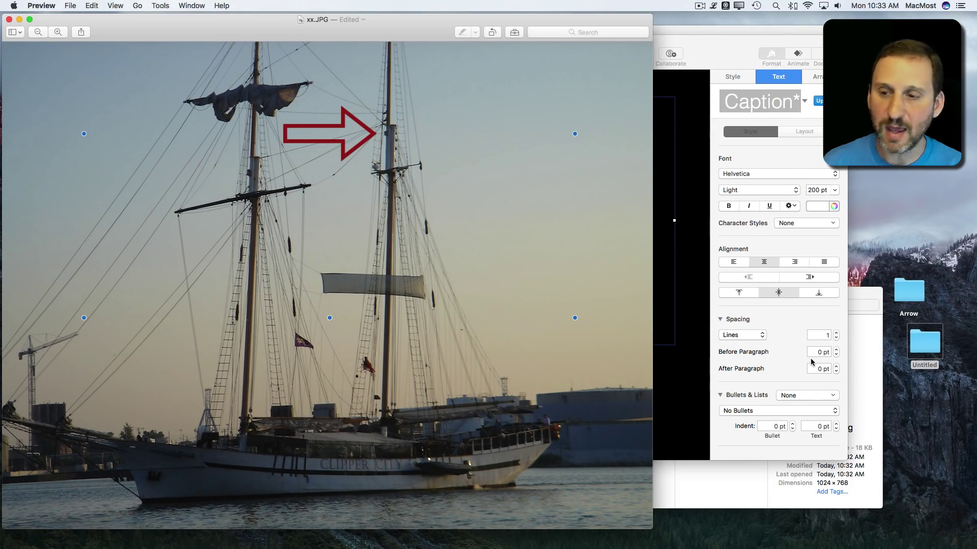
pyautogui.doubleClick(916, 349)
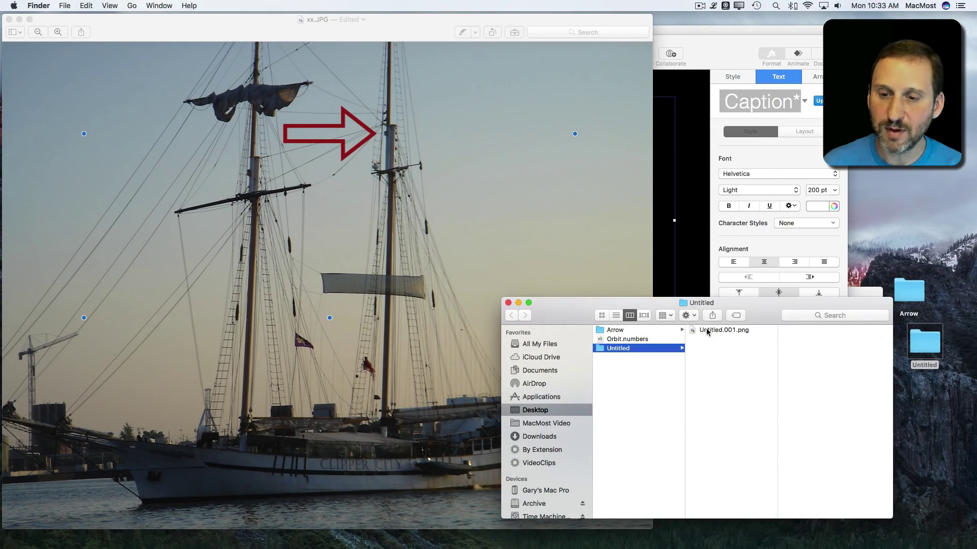
pyautogui.doubleClick(706, 330)
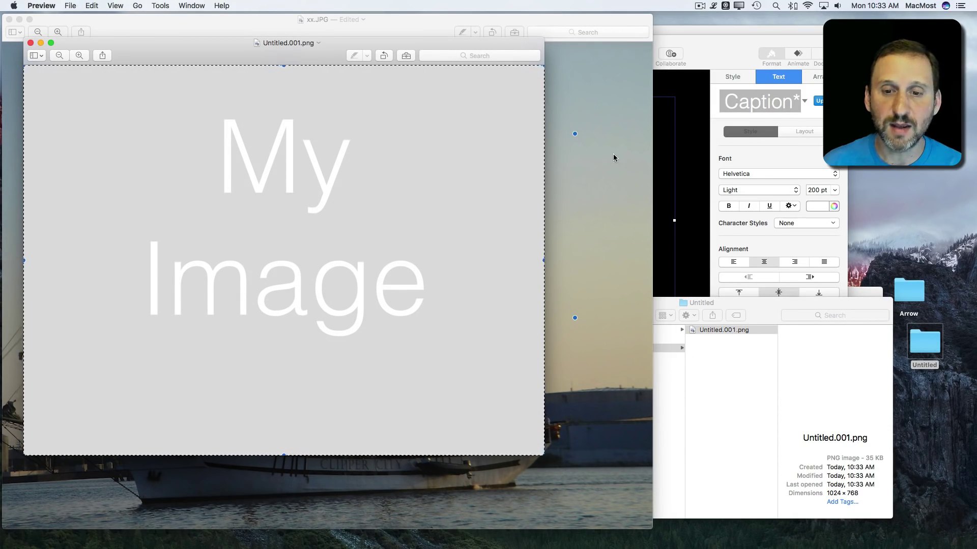
pyautogui.press('super+c')
pyautogui.press('super+w')
pyautogui.press('super+v')
pyautogui.moveTo(311, 279); pyautogui.dragTo(341, 253)
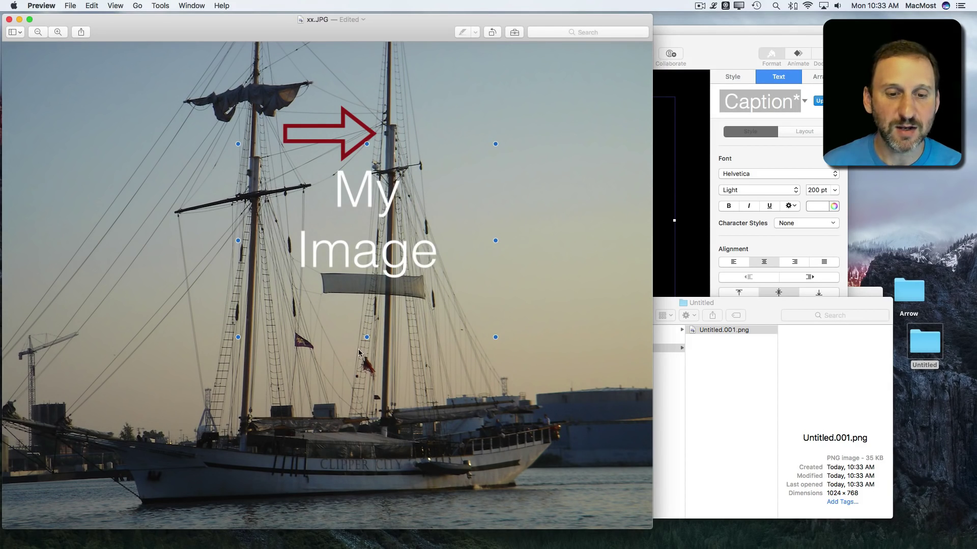
pyautogui.moveTo(367, 337); pyautogui.dragTo(367, 365)
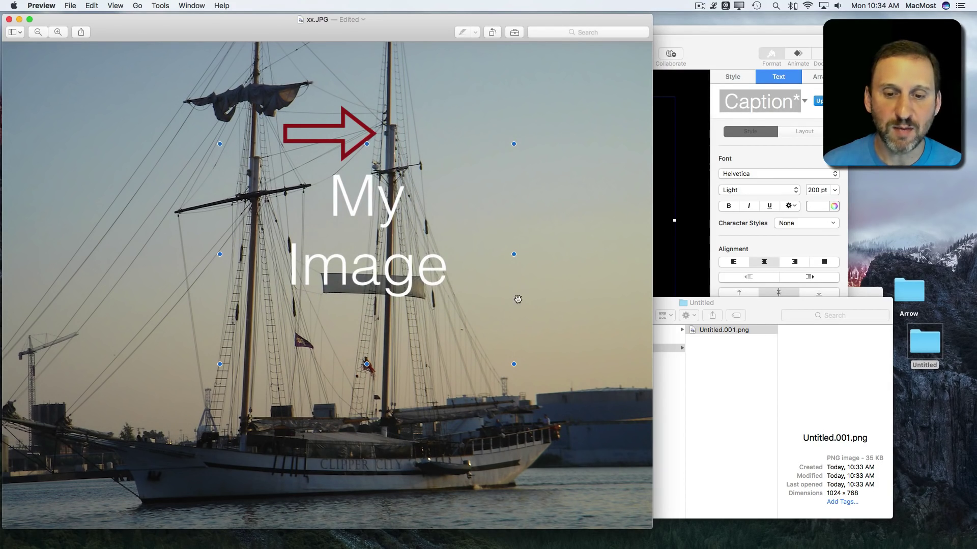
pyautogui.moveTo(515, 365); pyautogui.dragTo(395, 264)
pyautogui.moveTo(321, 208); pyautogui.dragTo(591, 500)
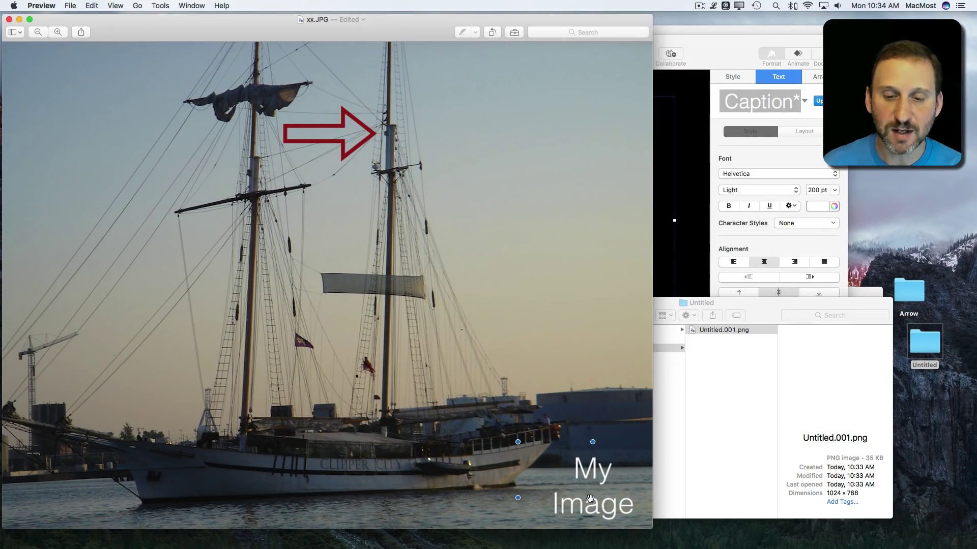